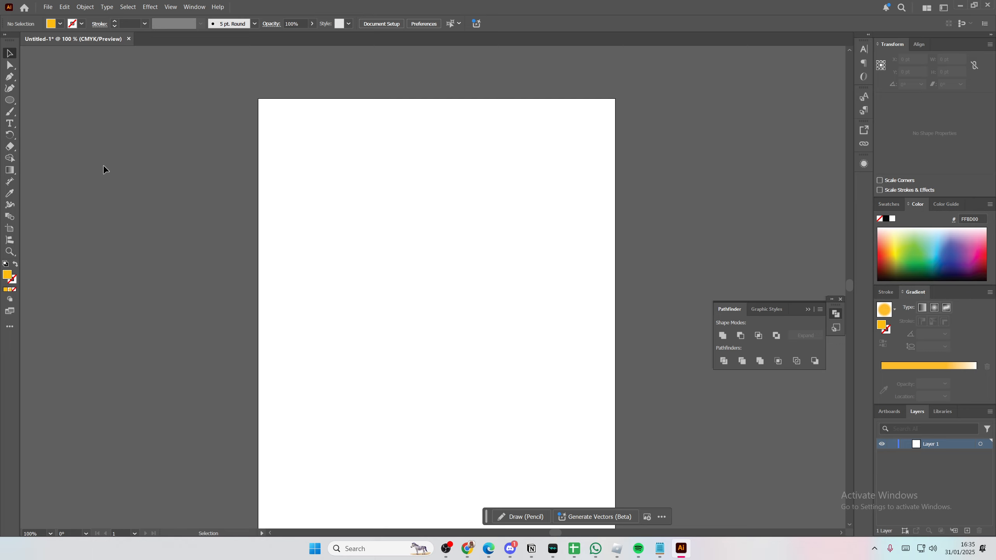
Draw a narrow vertical ellipse about 29 × 248 pt in the upper middle of the artboard
click(11, 101)
right_click(12, 101)
click(12, 102)
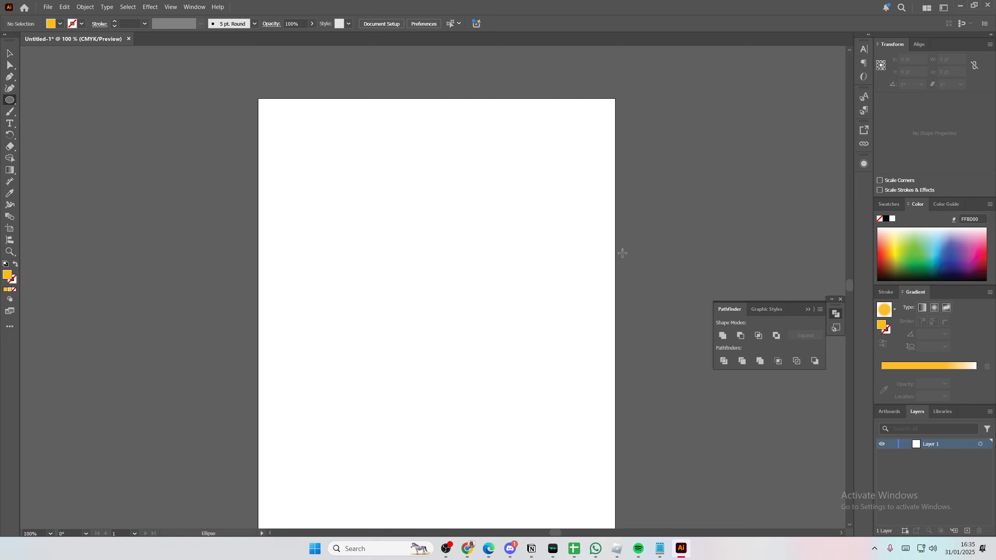
drag(572, 221, 579, 250)
key(ctrl+z)
drag(417, 181, 433, 326)
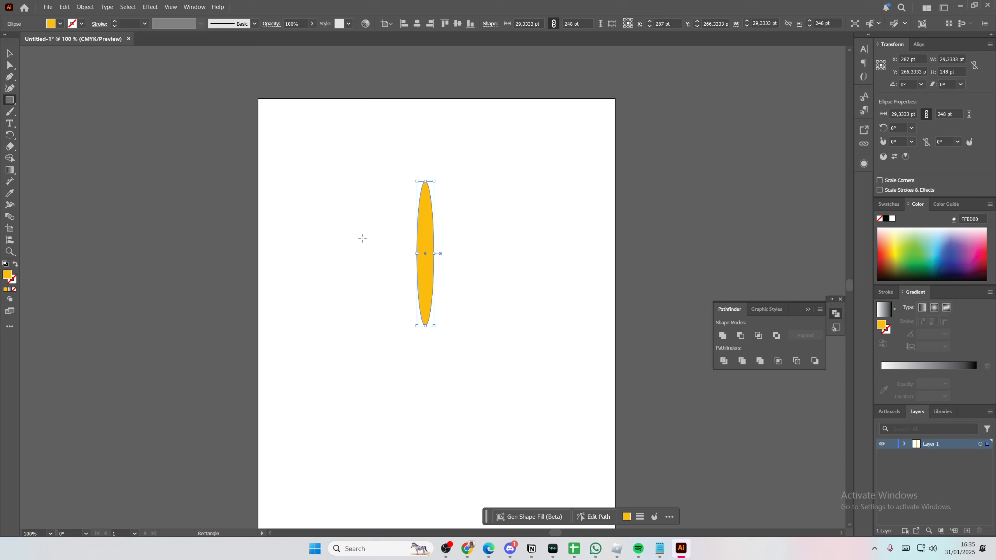
Draw a rectangle over the lower part of the ellipse and reduce its height, leaving it about 180 × 90 pt
drag(375, 263, 481, 335)
key(v)
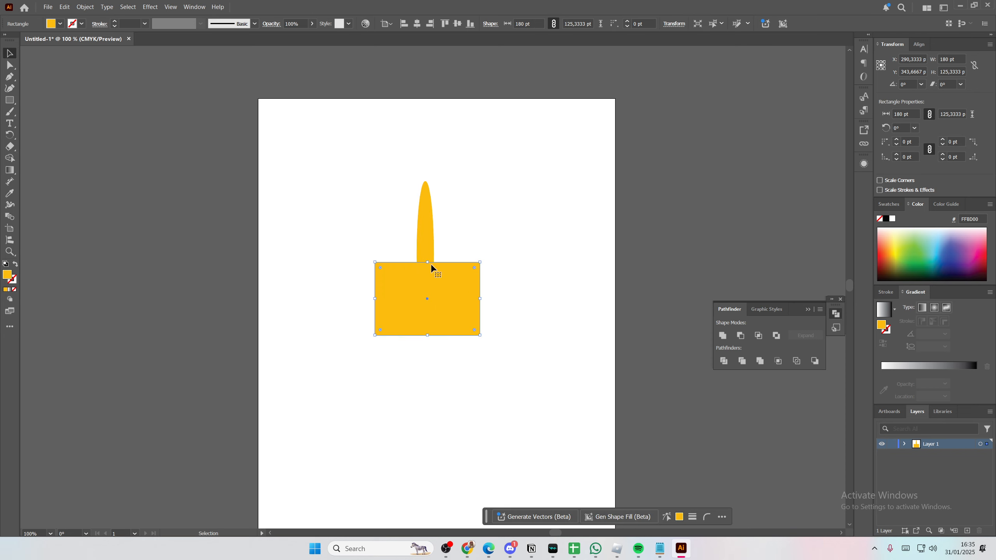
drag(428, 260, 432, 283)
key(ctrl+z)
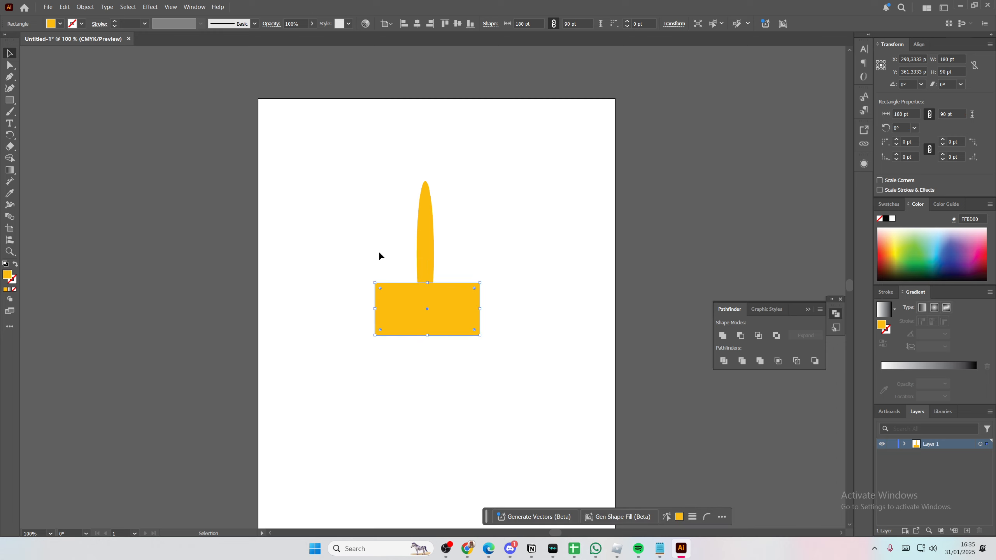
Subtract the rectangle from the ellipse with Minus Front and stretch the remaining shape downward to about 214 pt high
drag(378, 251, 462, 384)
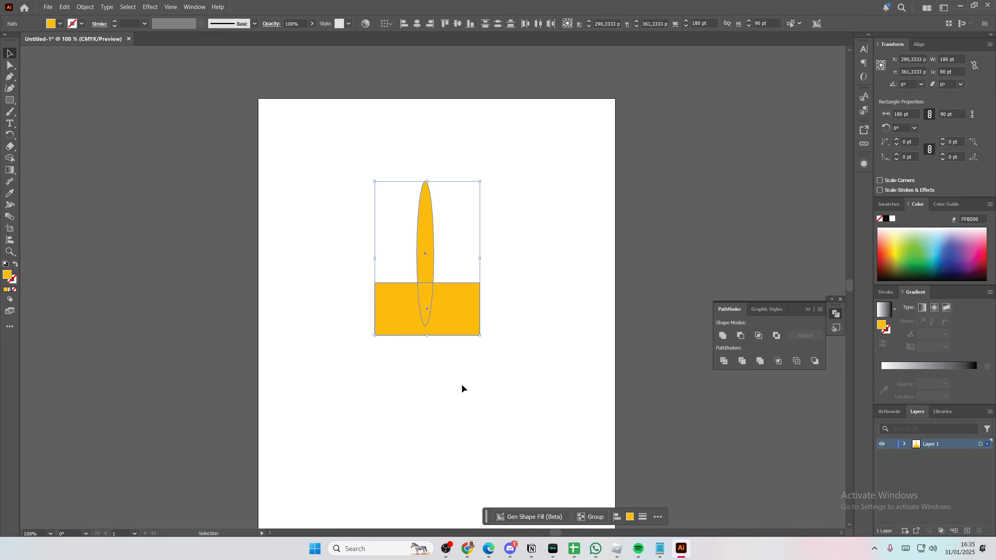
click(741, 335)
click(542, 284)
click(421, 275)
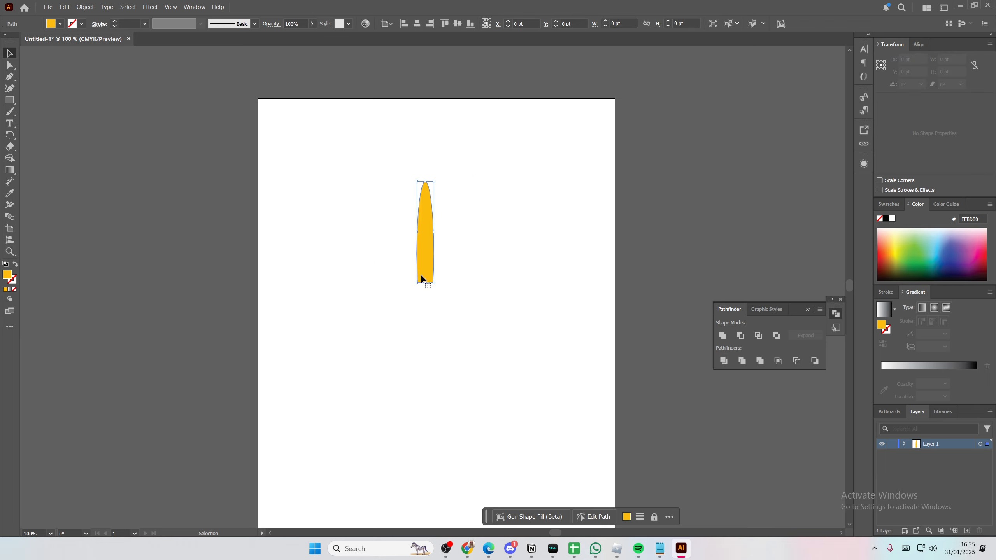
drag(426, 283, 428, 306)
click(470, 301)
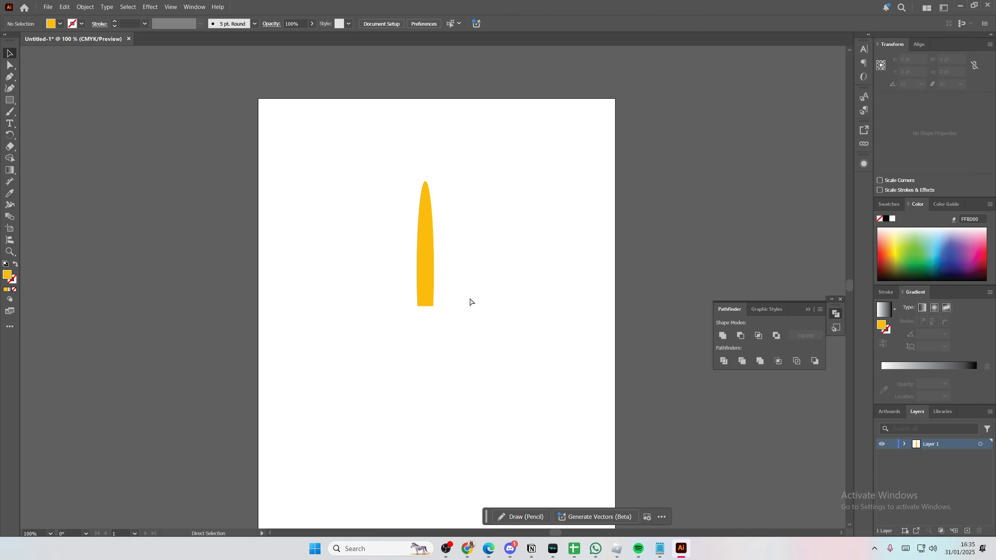
key(ctrl+plus)
click(410, 242)
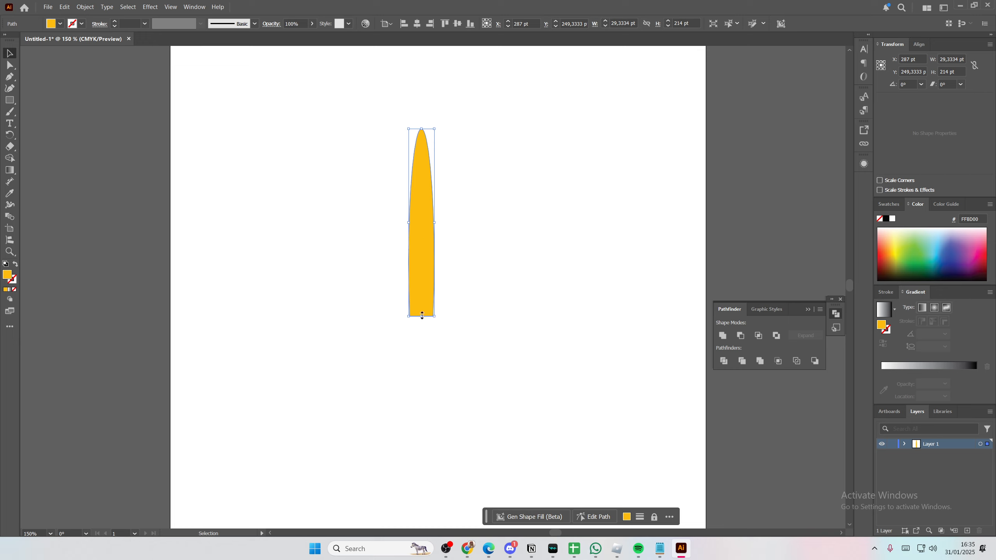
click(9, 77)
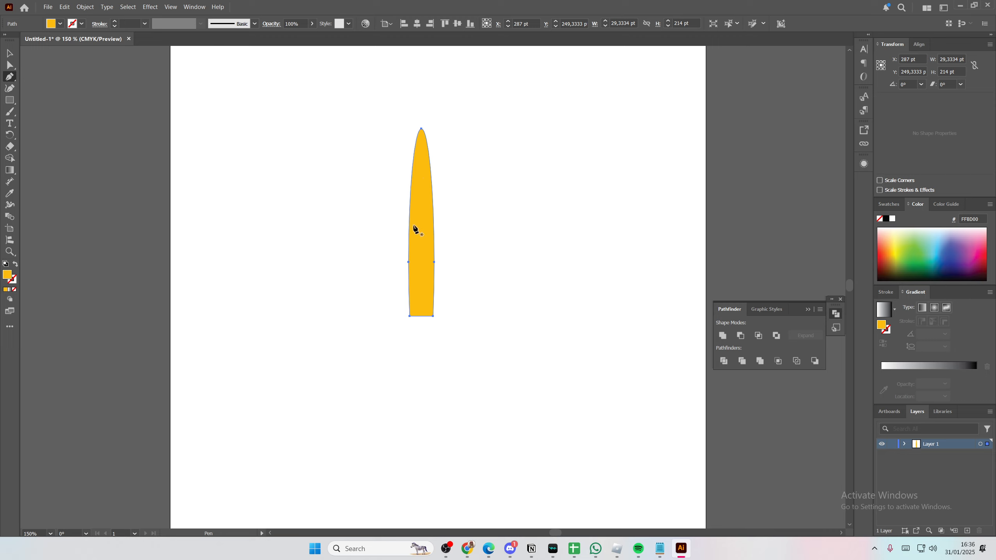
key(ctrl+shift+a)
click(411, 182)
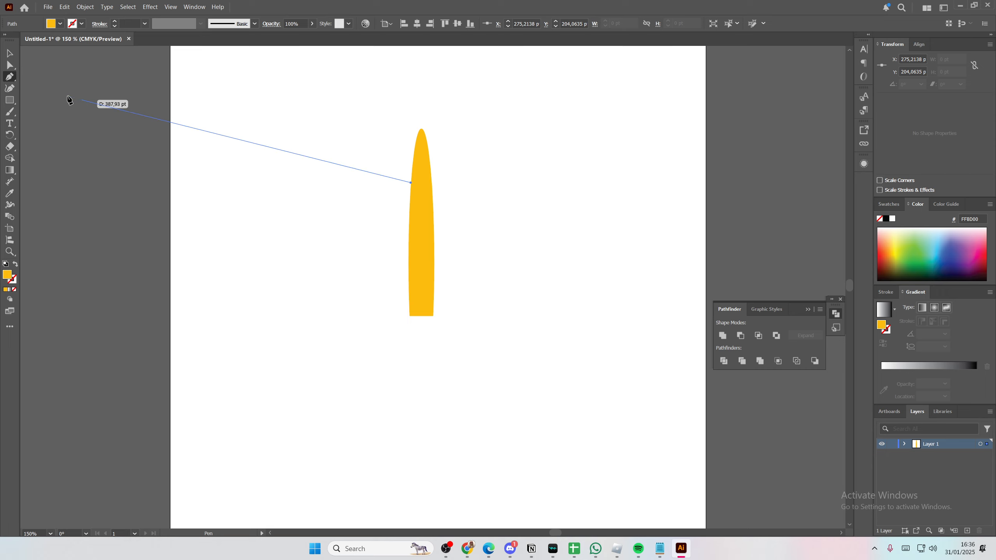
click(9, 53)
click(419, 181)
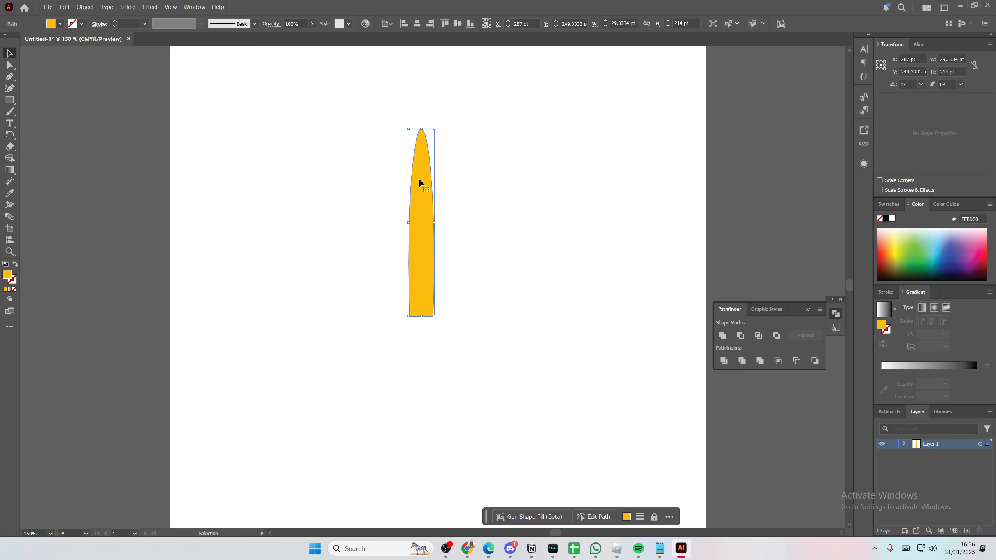
key(p)
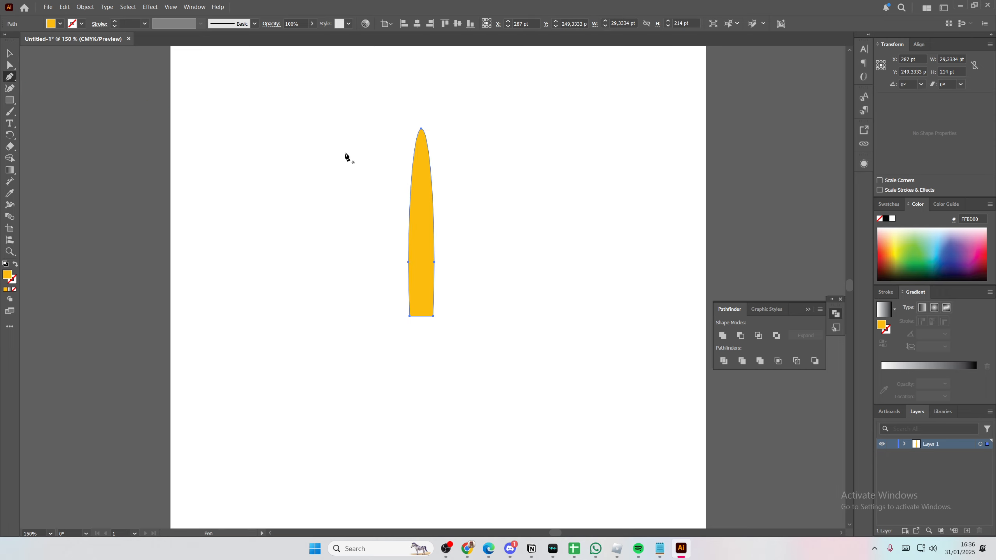
click(411, 188)
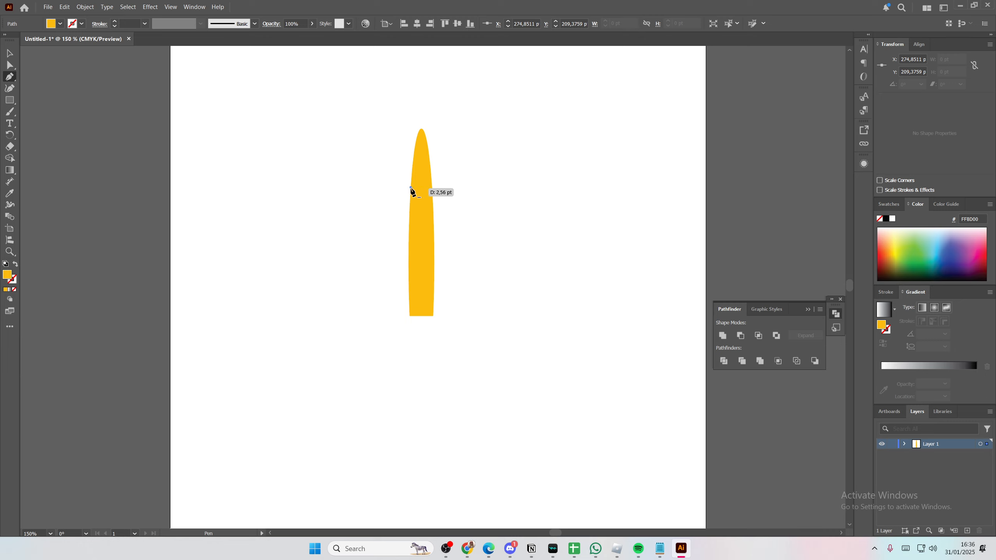
click(10, 53)
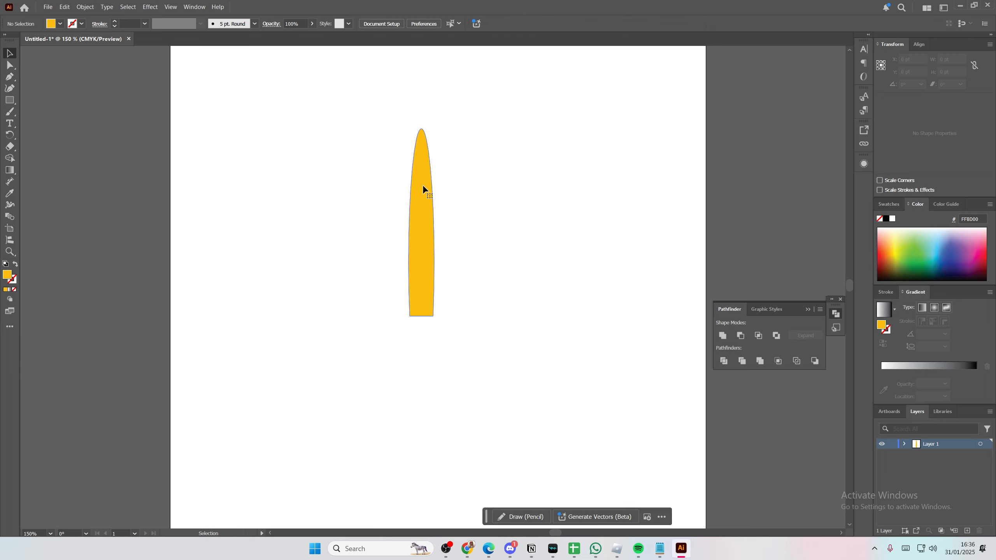
Move the shape slightly down and right, and add an anchor point on each long side about a third of the way down
drag(423, 184, 461, 207)
click(9, 77)
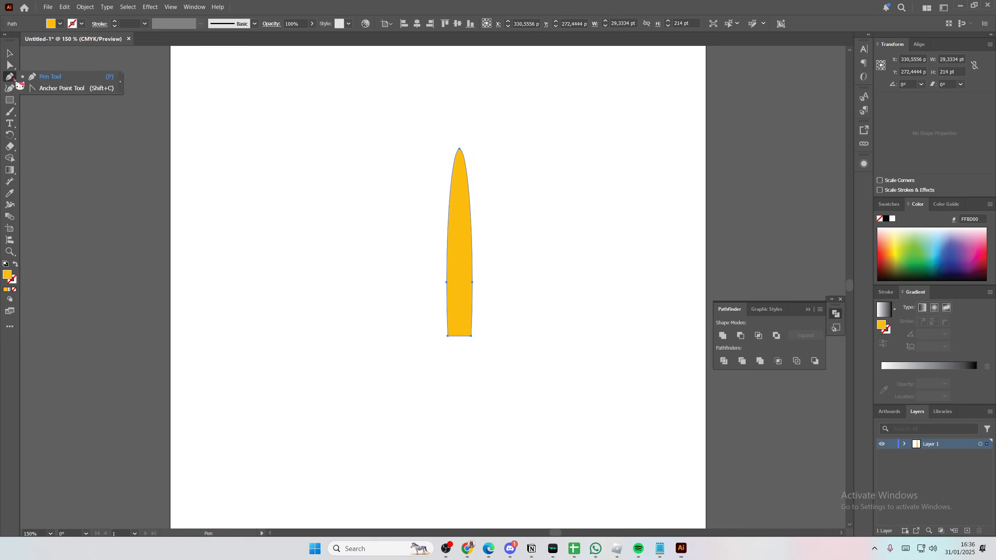
click(449, 212)
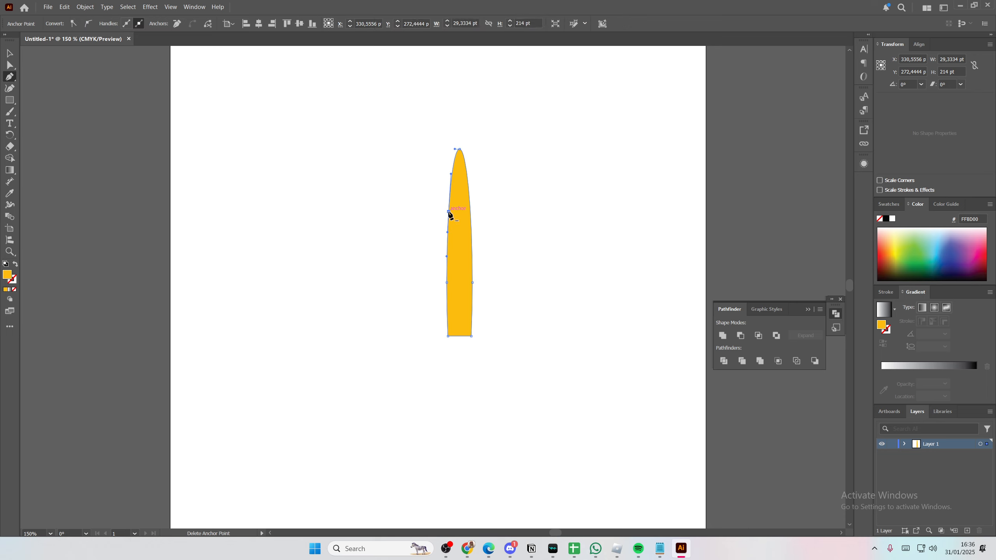
click(471, 211)
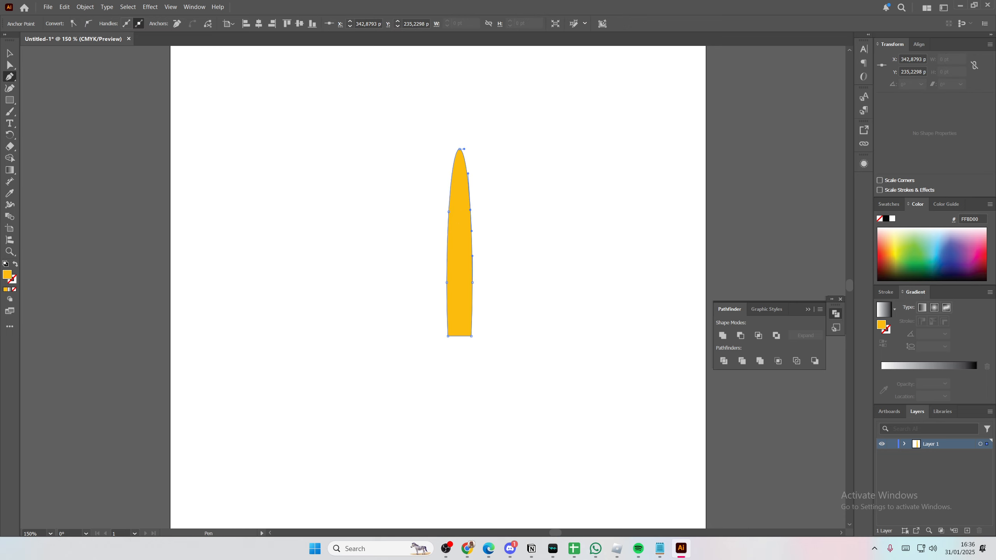
Nudge the two new upper anchor points to the right until the shape is about 45 pt wide
click(10, 65)
drag(412, 200, 495, 224)
key(Right)
key(Right)
key(Right)
key(Right)
key(Right)
key(Right)
key(Right)
key(Right)
key(Right)
key(Right)
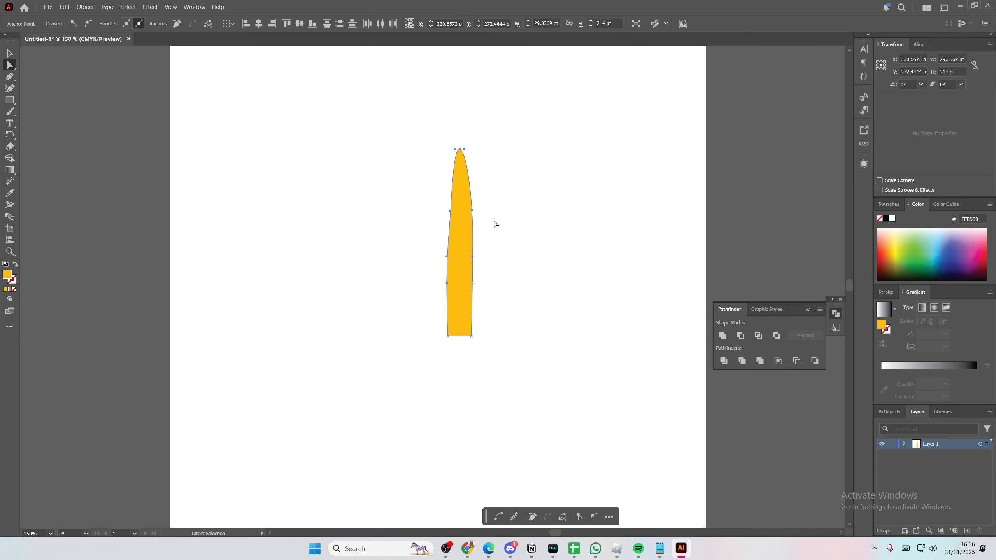
key(Right)
key(Right)
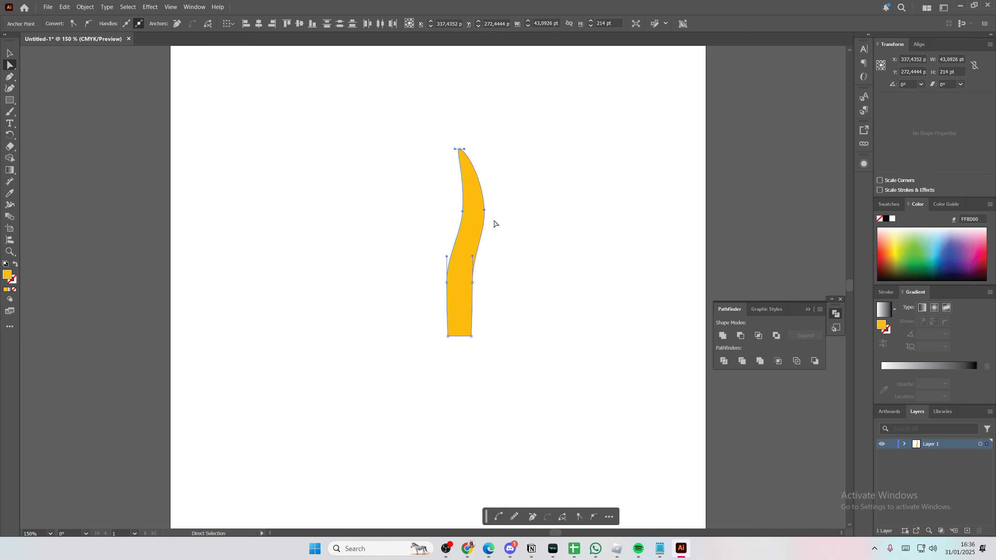
key(Right)
key(Right)
click(495, 311)
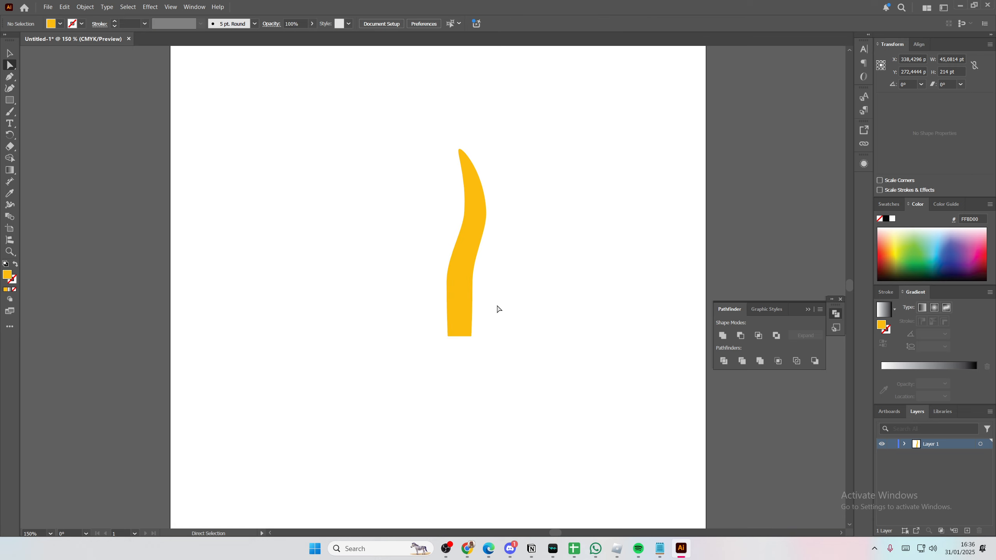
Nudge the lower pair of side anchor points to the left until the wavy shape is about 68 pt wide
drag(493, 299, 417, 281)
key(Left)
key(Left)
key(Left)
key(Left)
key(Left)
key(Left)
key(Left)
key(Left)
key(Left)
key(Left)
key(Left)
key(Left)
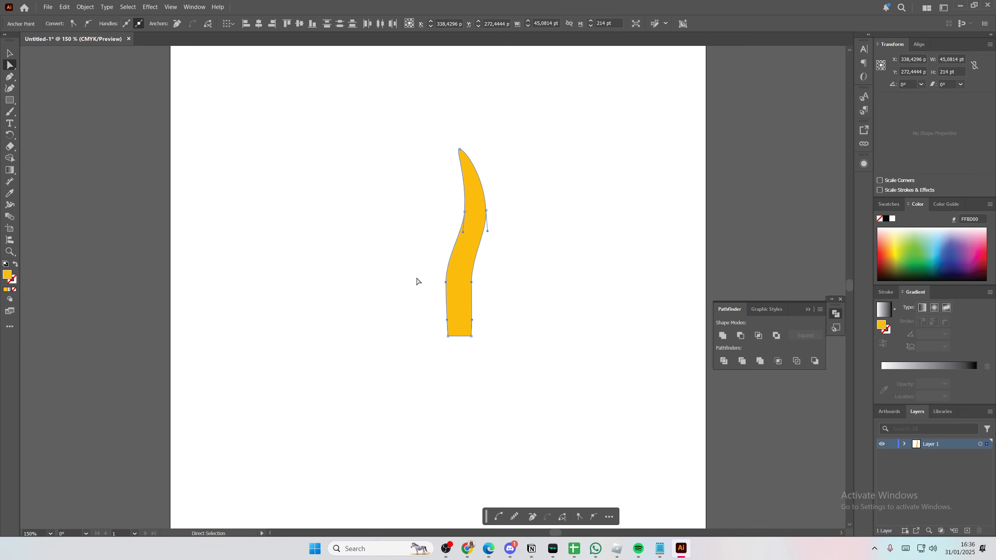
key(Left)
key(Left)
key(Left)
key(Left)
key(Left)
key(Left)
key(Left)
key(Left)
key(Left)
key(Left)
key(Left)
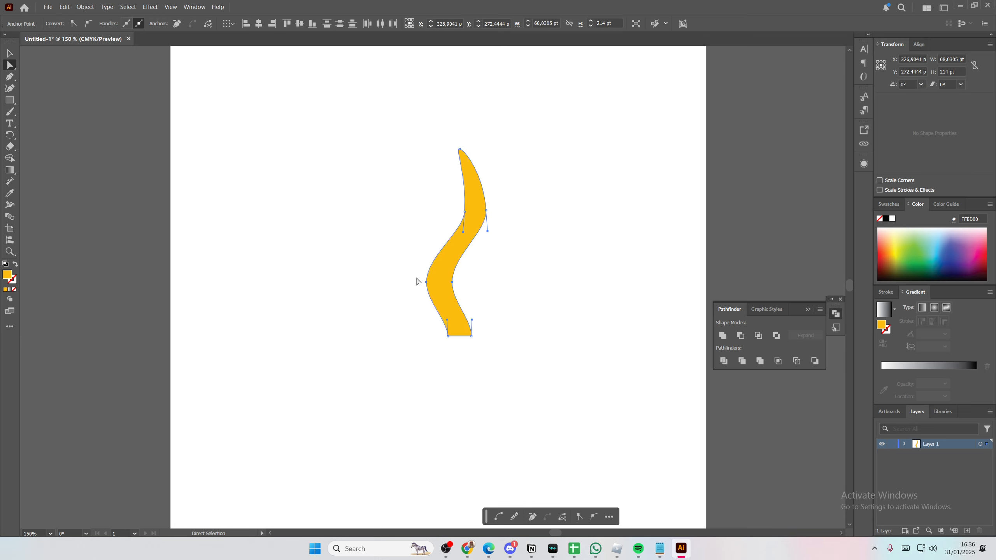
click(396, 258)
Nudge the upper pair of side anchor points slightly back left, making the wavy shape about 64 pt wide
drag(424, 188, 488, 216)
click(509, 216)
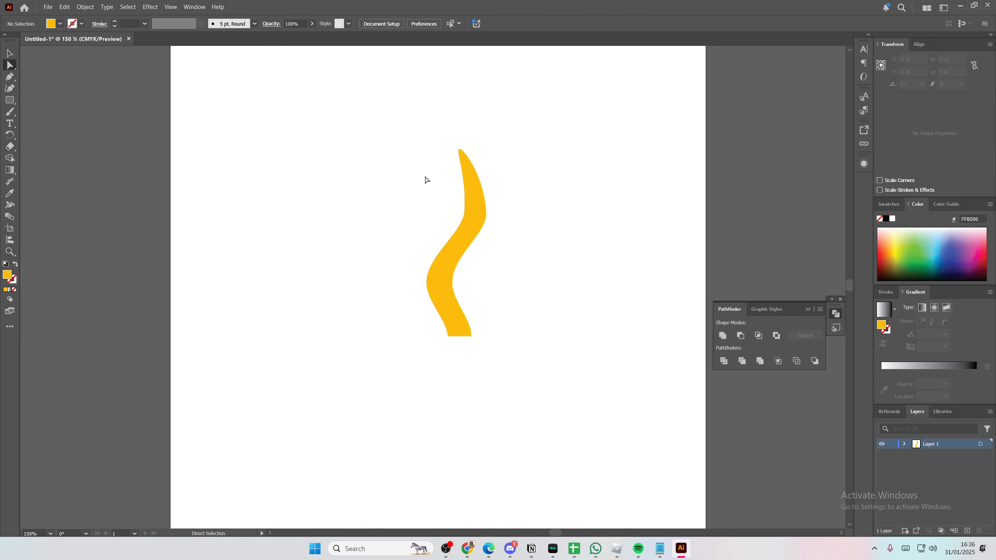
drag(418, 152, 447, 206)
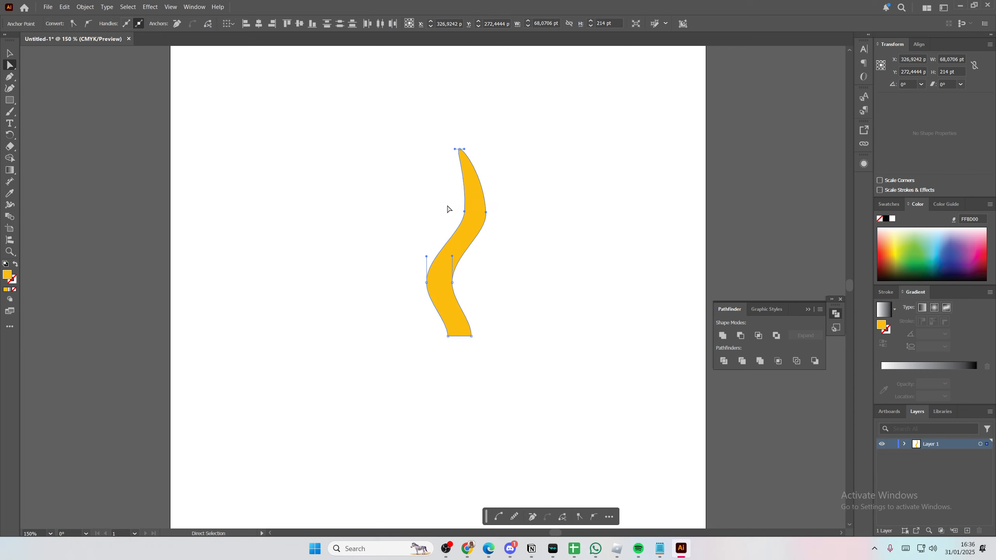
key(Left)
key(Left)
key(Left)
key(Left)
key(Left)
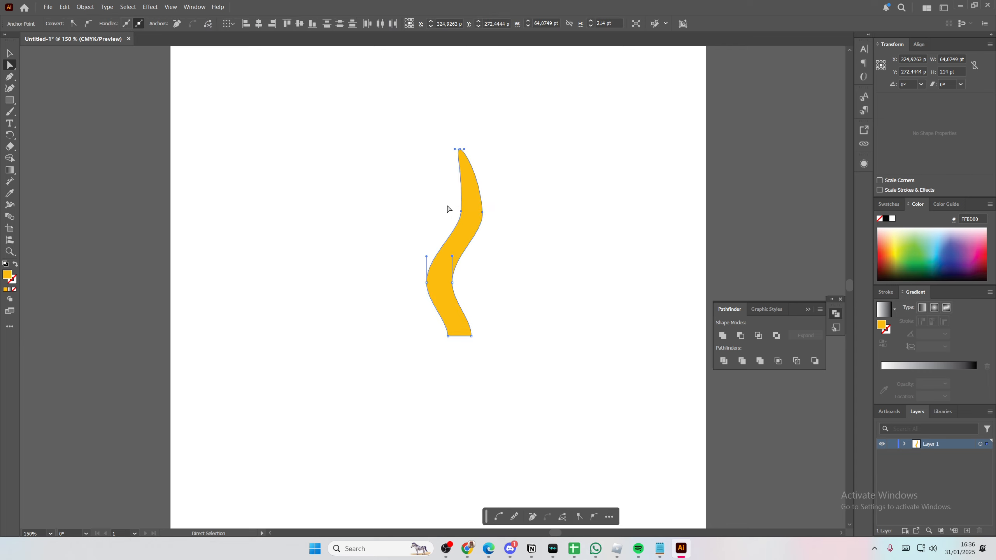
click(653, 212)
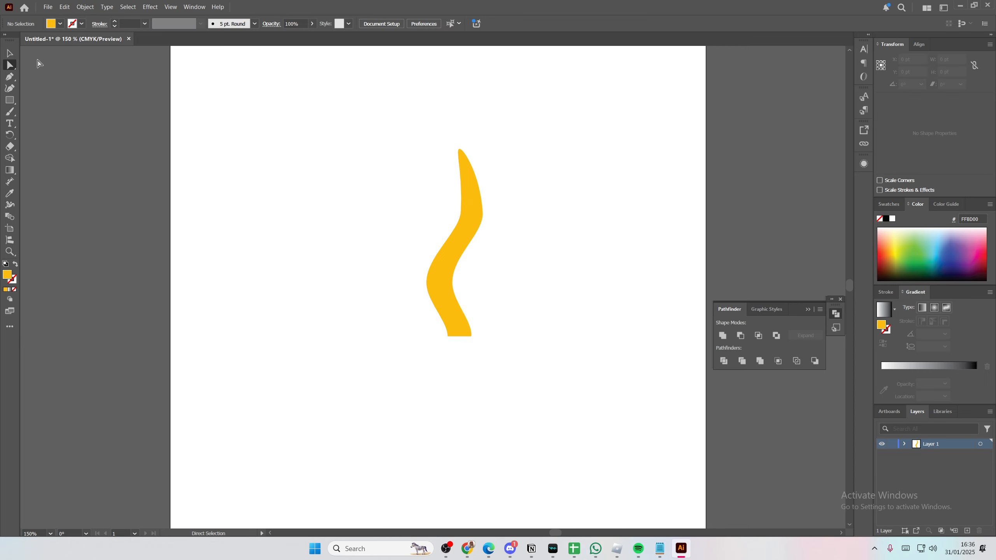
Move the wavy shape slightly up and left, and fill it with a linear gradient at a 90° angle
click(10, 54)
drag(453, 298, 431, 269)
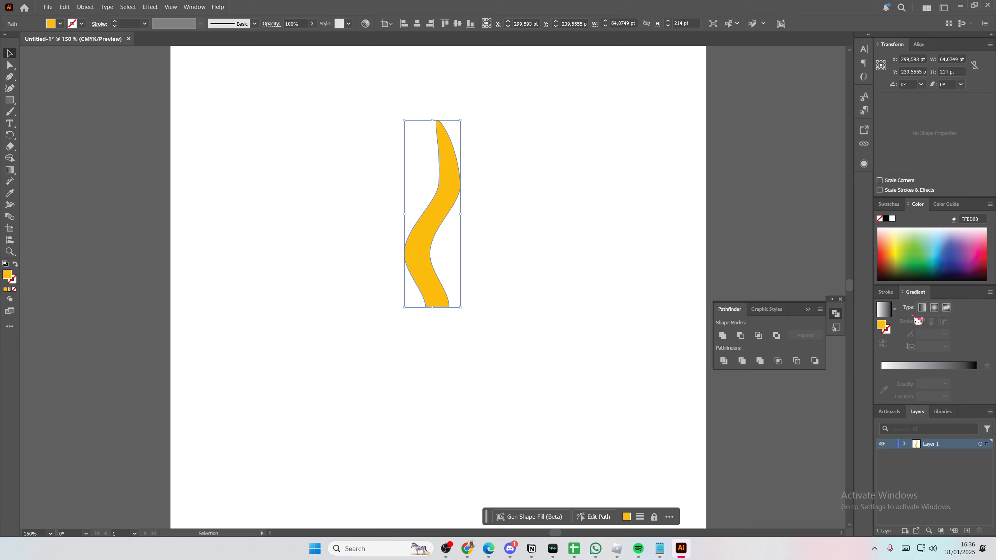
click(923, 308)
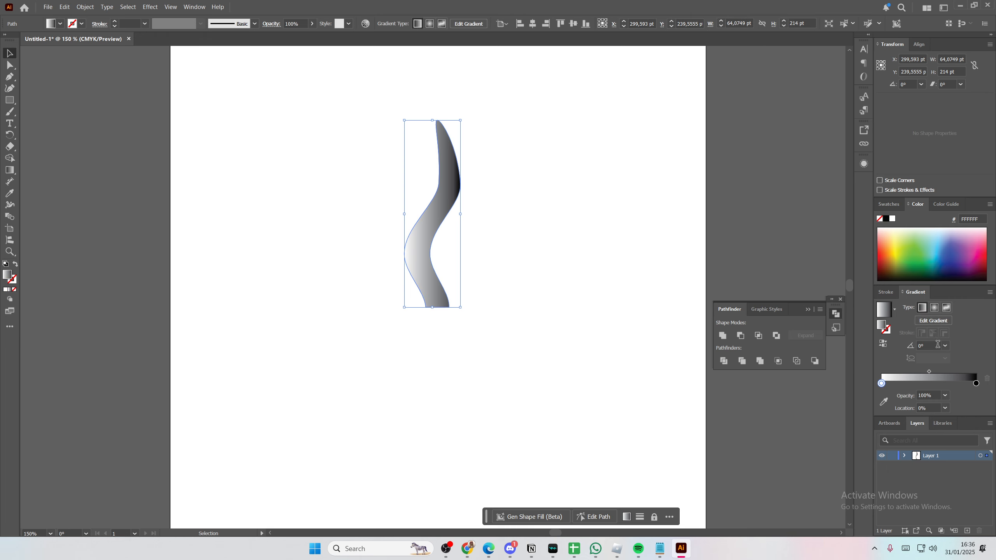
click(946, 345)
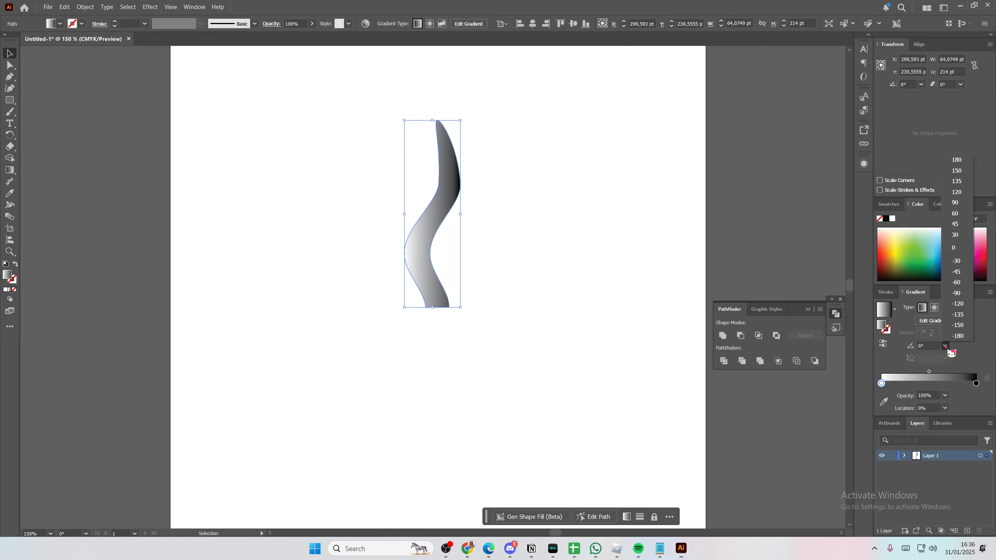
click(956, 203)
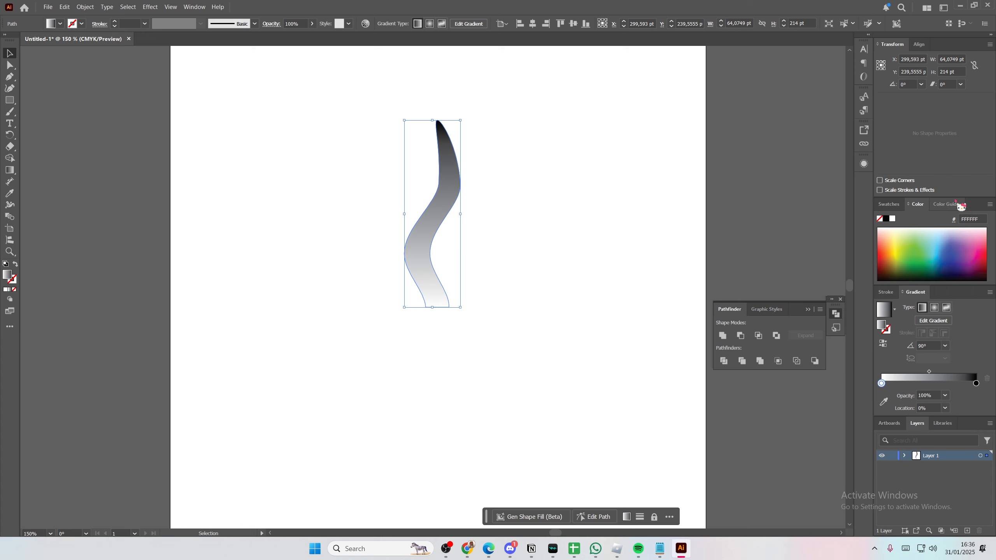
Change the gradient's black end stop to a yellow-orange of about 31% magenta and 98% yellow
double_click(976, 384)
drag(883, 476, 876, 482)
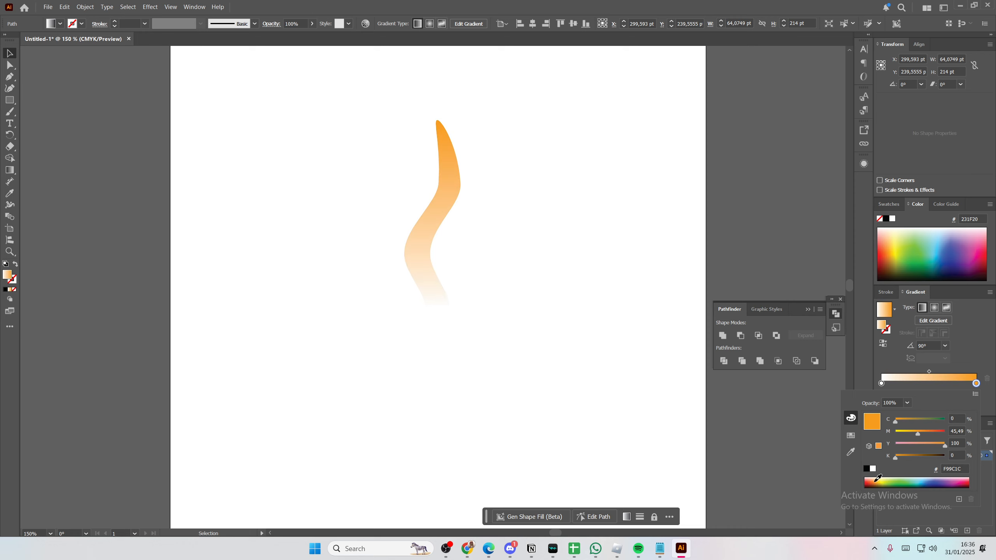
mouse_move(919, 434)
mouse_down()
mouse_move(930, 433)
mouse_move(916, 434)
mouse_up()
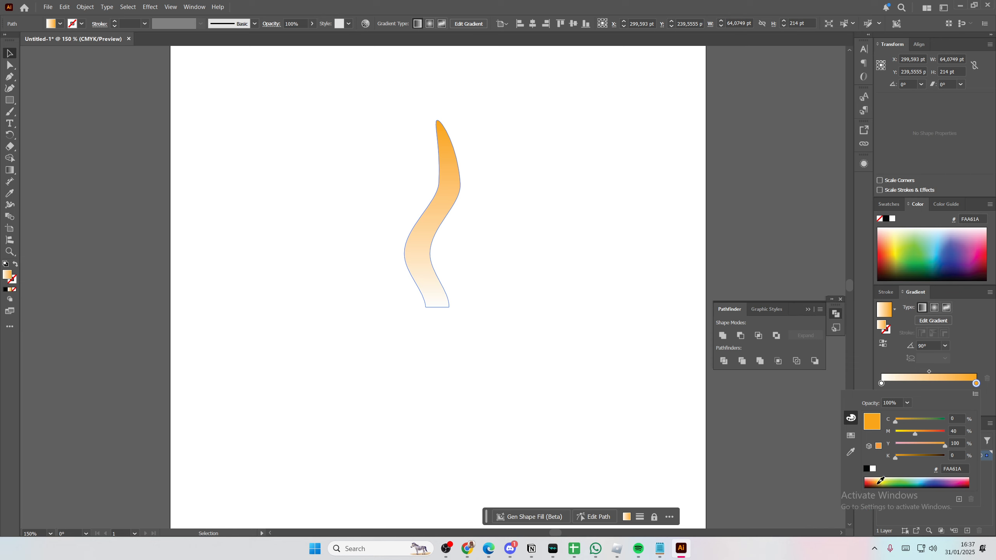
drag(880, 481, 880, 478)
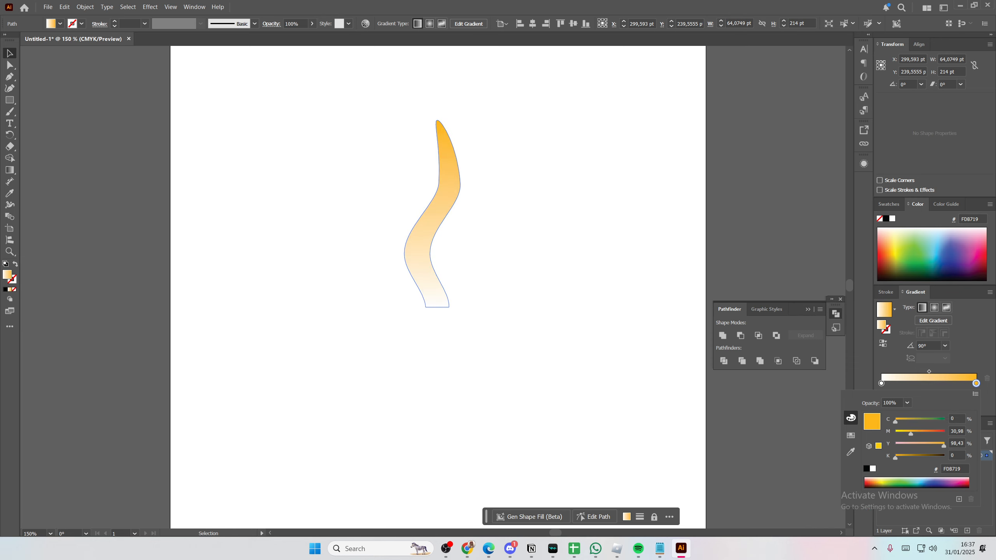
key(Escape)
click(204, 152)
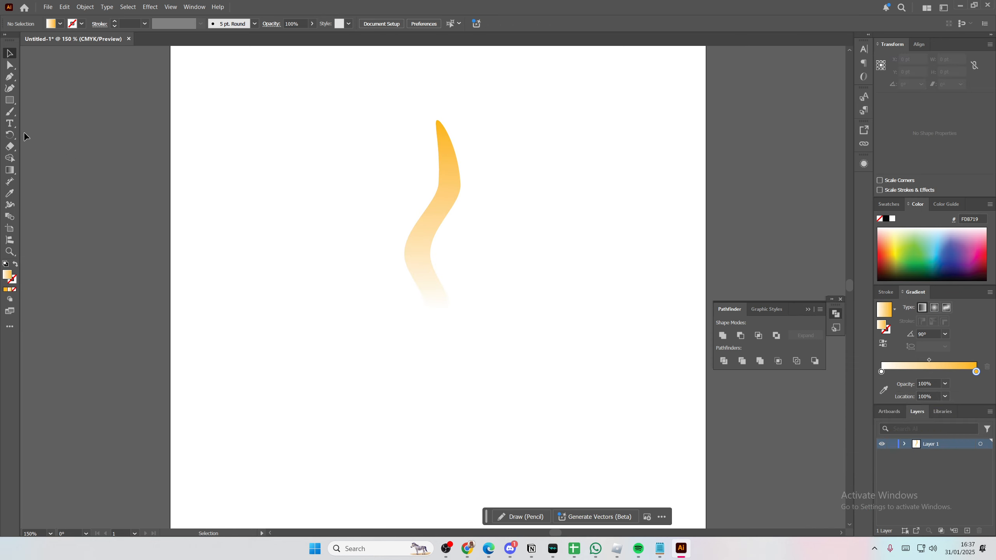
Draw a circle about 172 pt in diameter with the Ellipse tool and place it beneath the wavy shape
drag(9, 100, 81, 114)
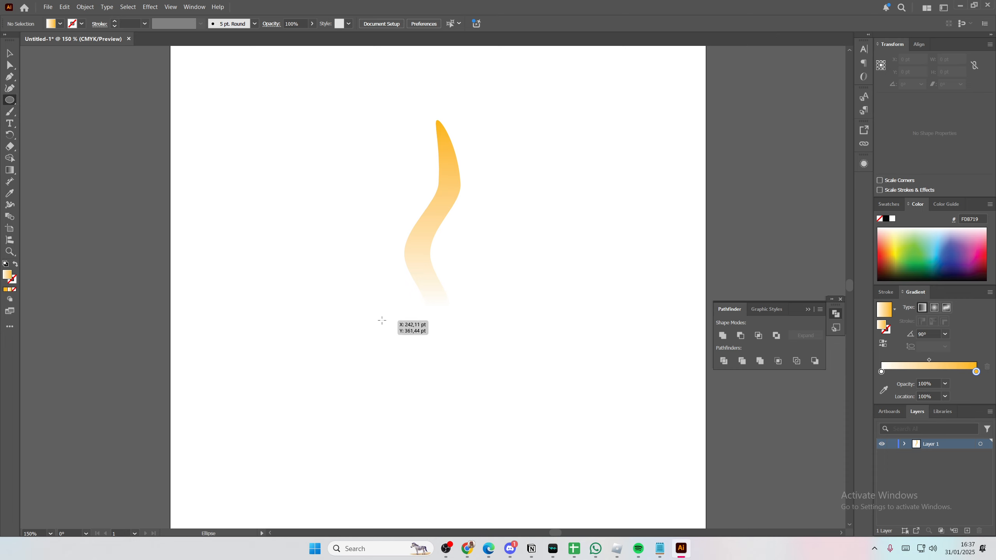
drag(389, 329, 465, 391)
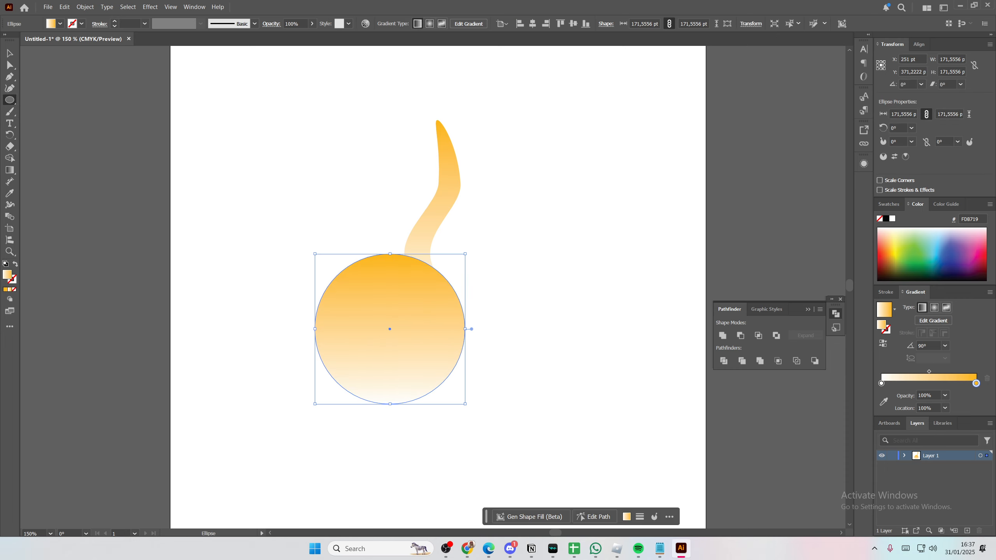
click(9, 53)
drag(400, 316, 443, 356)
Scale the circle and the wavy shape down together until the circle is about 133 pt in diameter
drag(578, 423, 354, 207)
mouse_move(505, 445)
mouse_down()
mouse_move(469, 414)
mouse_move(495, 430)
mouse_up()
click(495, 430)
drag(458, 371, 465, 378)
Scale the wavy shape down on its own until it is about 41 pt wide and 138 pt high
click(432, 252)
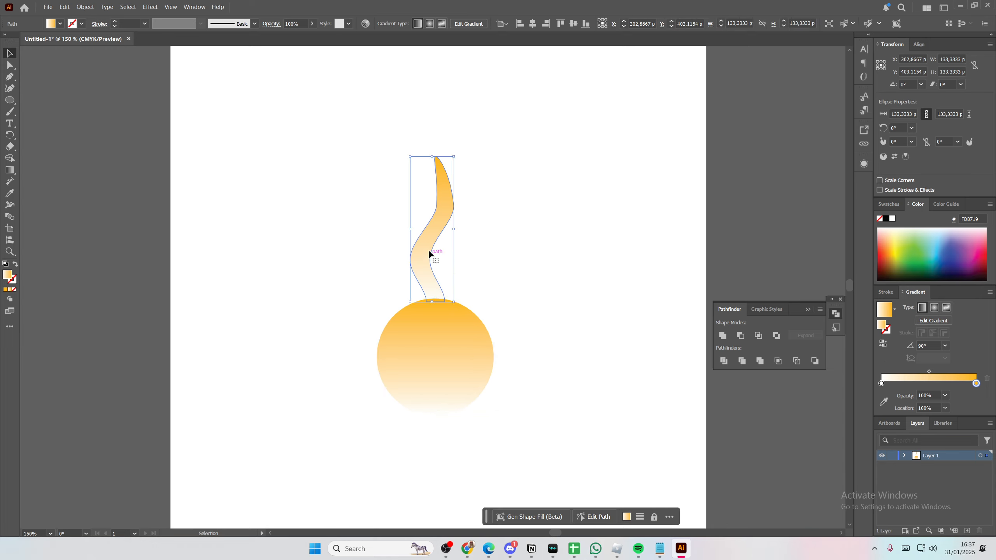
mouse_move(455, 157)
mouse_down()
mouse_move(442, 176)
mouse_move(452, 170)
mouse_up()
click(500, 294)
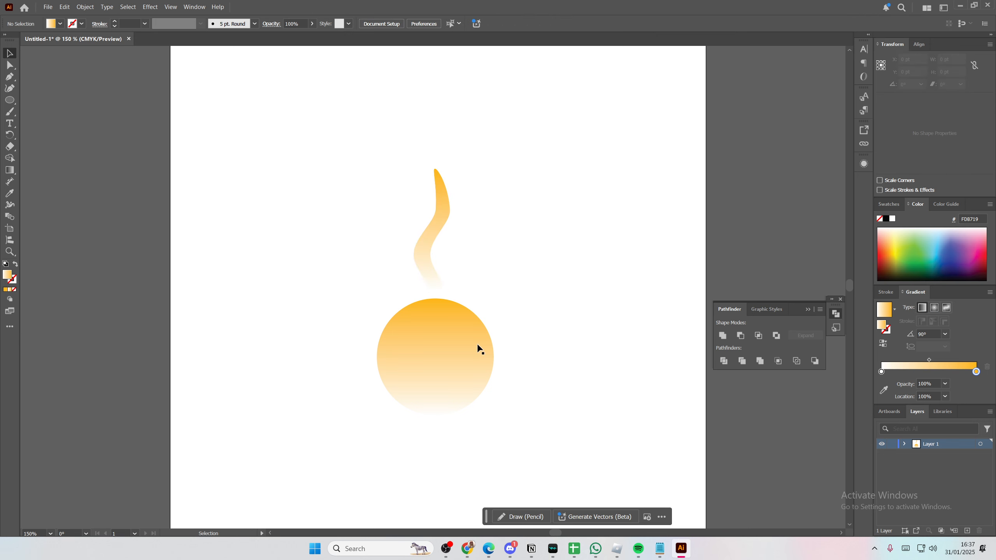
Change the circle's fill to a radial gradient and set the gradient angle to 180°
click(478, 349)
click(935, 308)
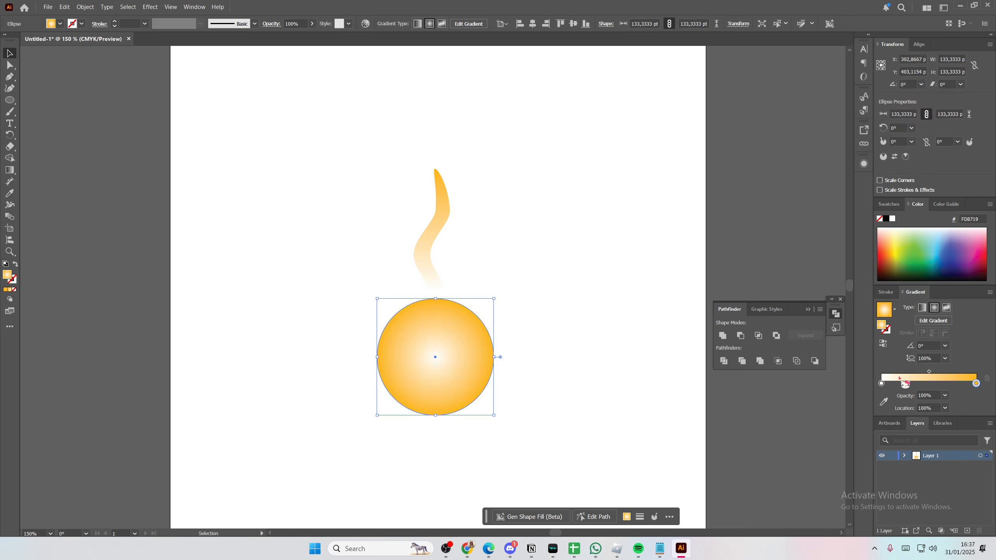
drag(884, 384, 977, 384)
key(ctrl+z)
click(945, 347)
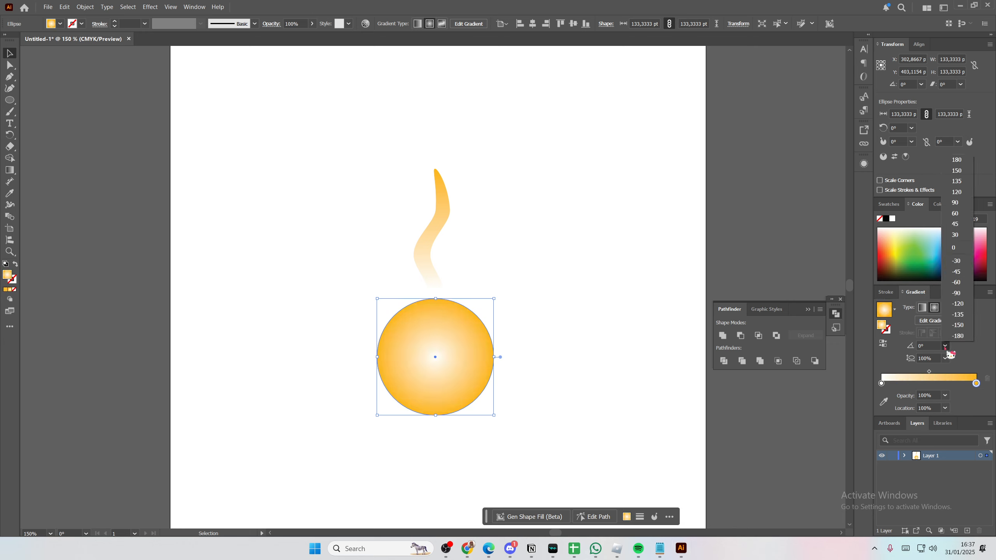
click(962, 159)
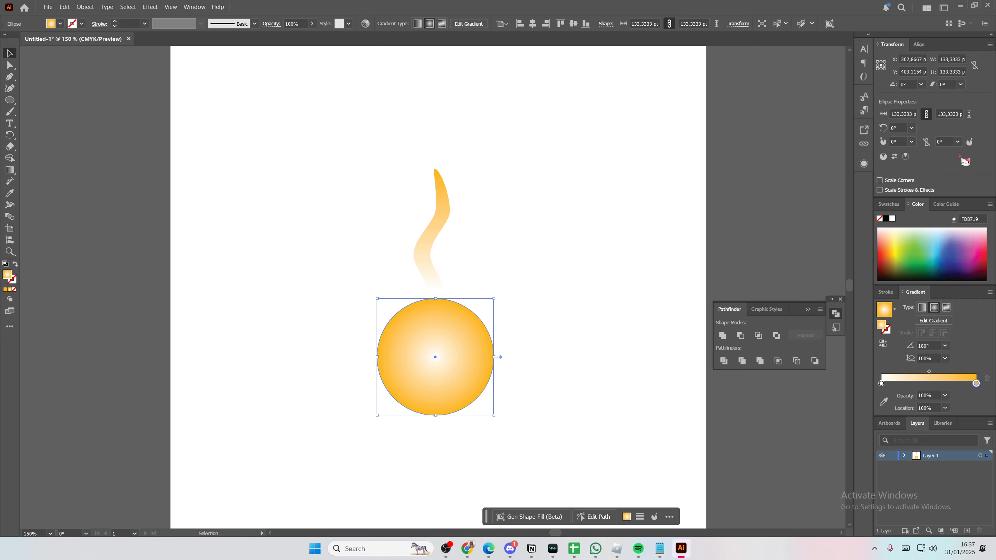
Rearrange the circle's gradient to two stops, yellow-orange at about 63.5% and white at the outer end, removing the extra stop
click(957, 388)
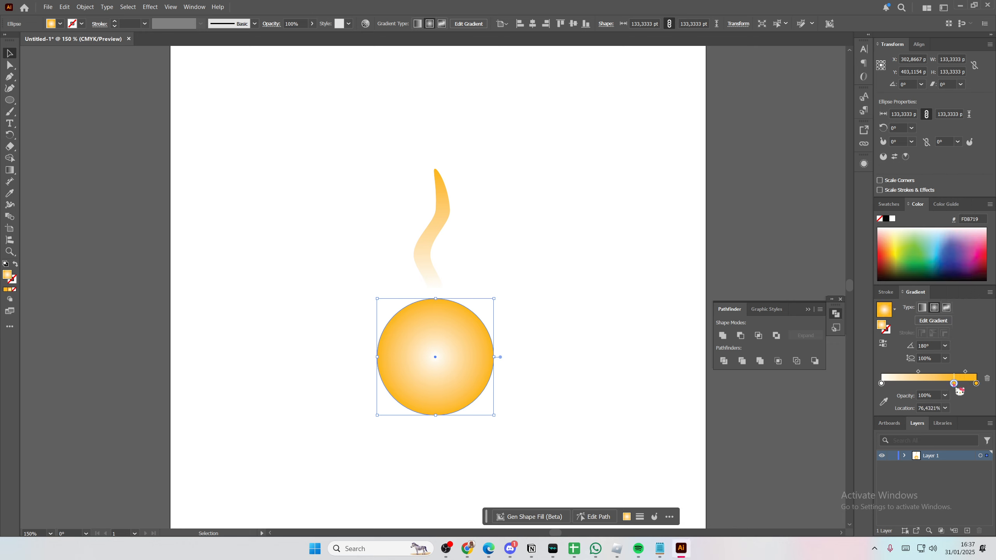
drag(956, 388, 883, 388)
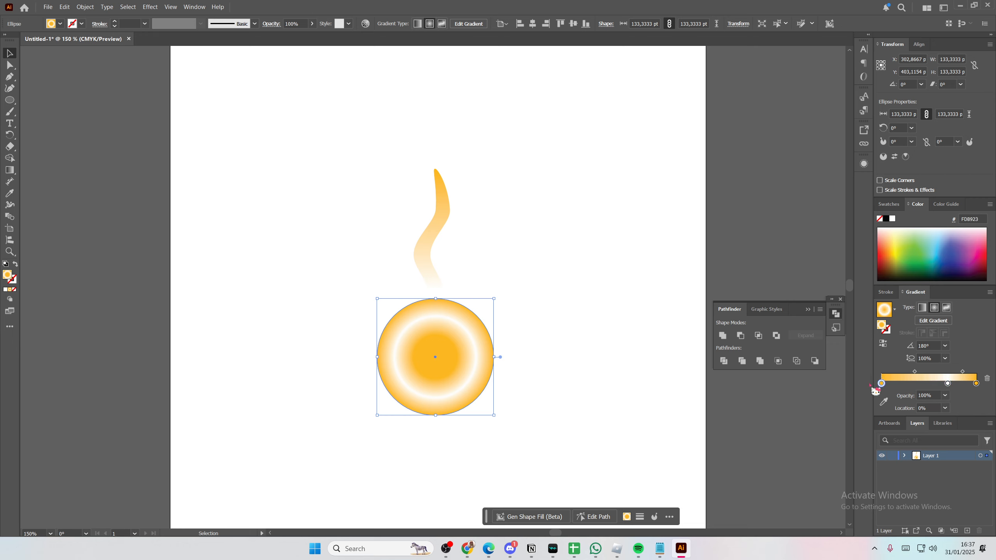
drag(977, 383, 977, 384)
click(986, 379)
click(987, 378)
drag(882, 384, 942, 383)
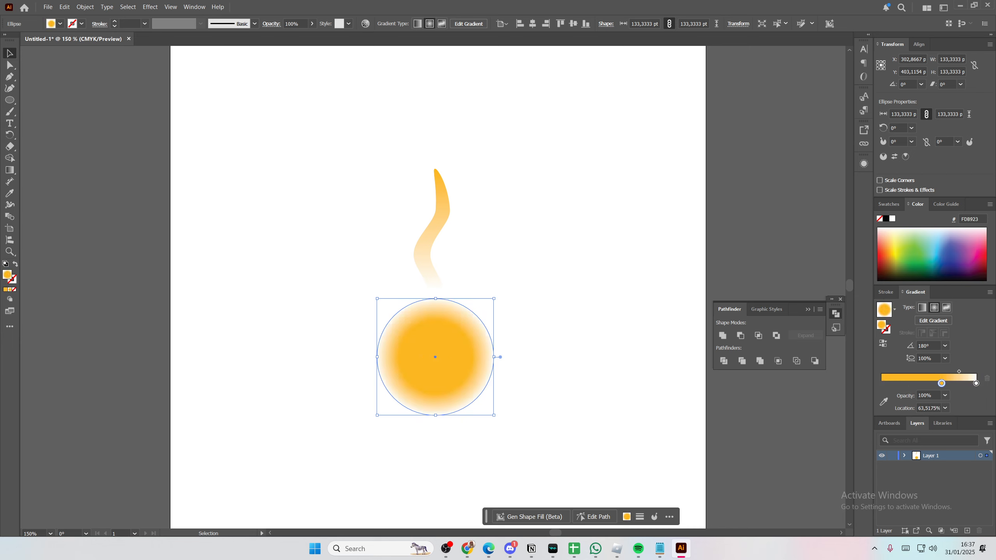
Move the wavy shape slightly down so it sits closer to the top of the circle
click(211, 112)
mouse_move(431, 238)
mouse_down()
mouse_move(431, 247)
mouse_move(434, 233)
mouse_up()
click(511, 235)
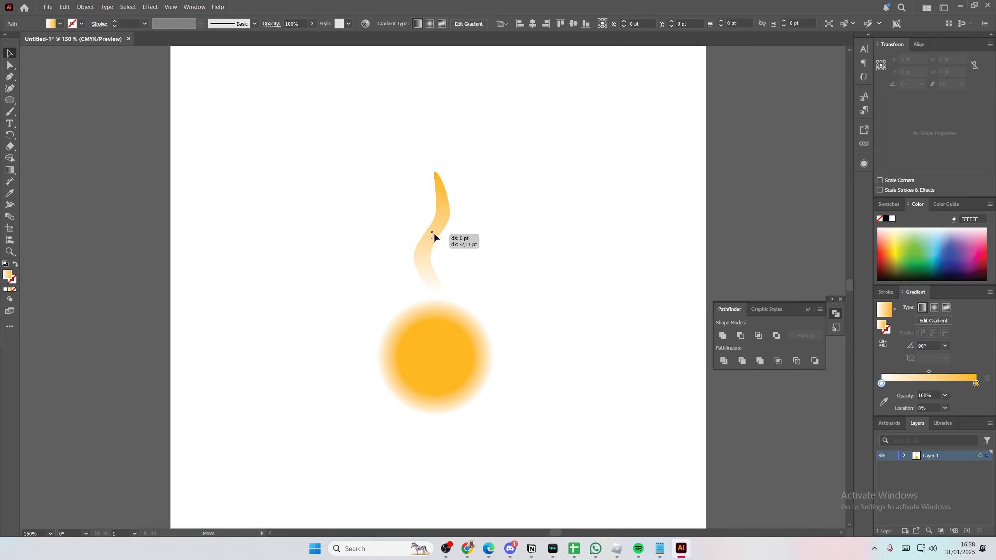
Create a copy of the wavy shape rotated 18° around the circle's centre
click(446, 228)
click(448, 228)
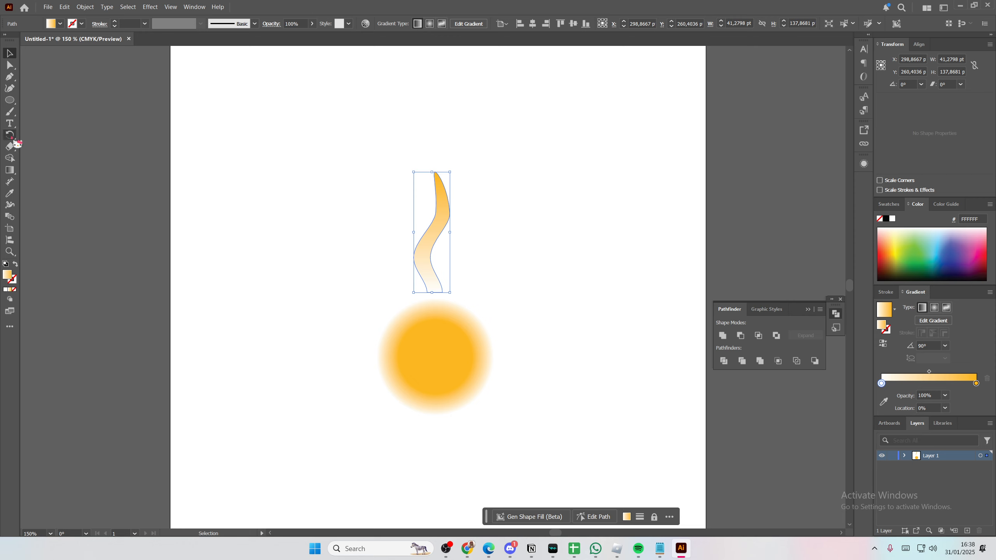
click(10, 136)
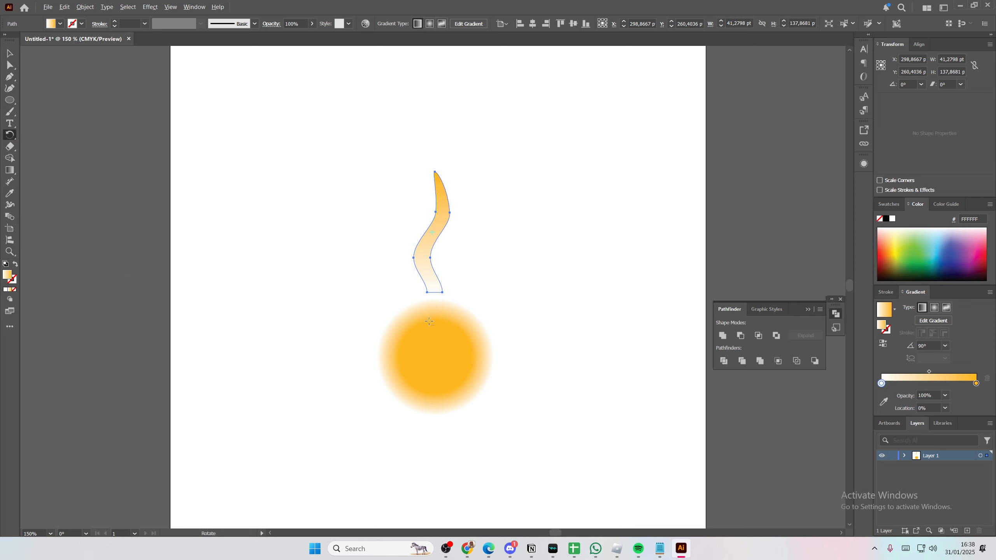
alt+click(435, 357)
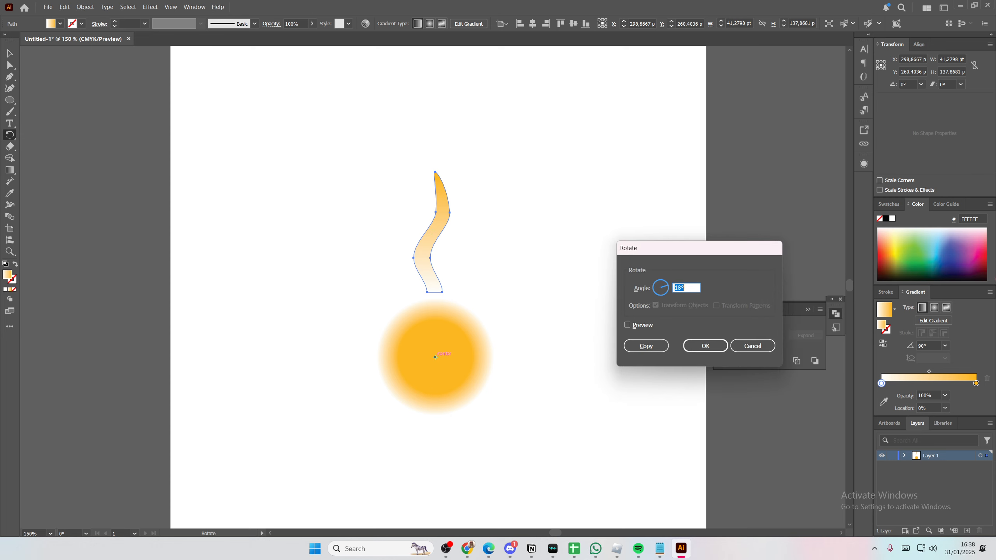
drag(695, 287, 662, 284)
click(647, 346)
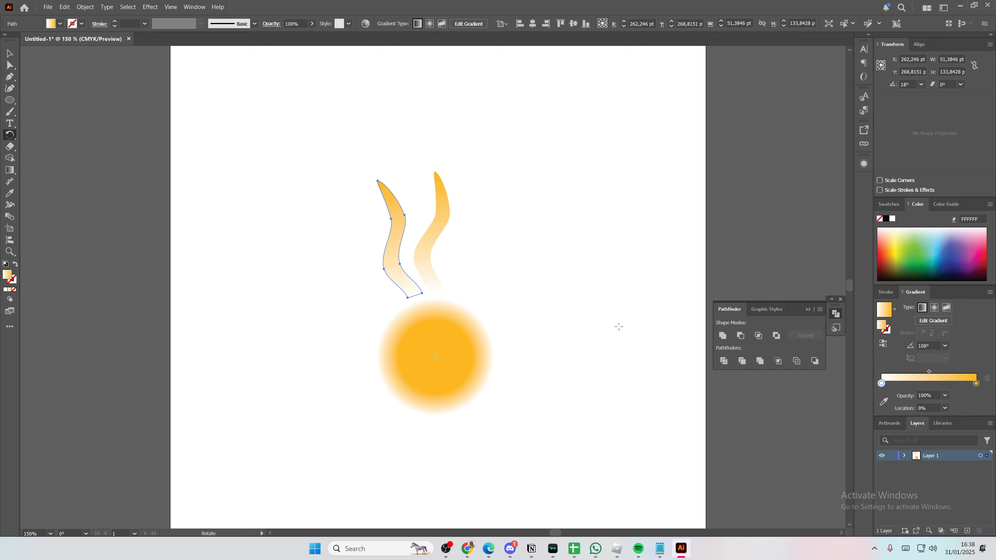
Repeat the 18° rotated copy until the wavy rays form a complete ring around the circle
key(ctrl+d)
key(ctrl+d)
key(ctrl+d)
key(ctrl+d)
key(ctrl+d)
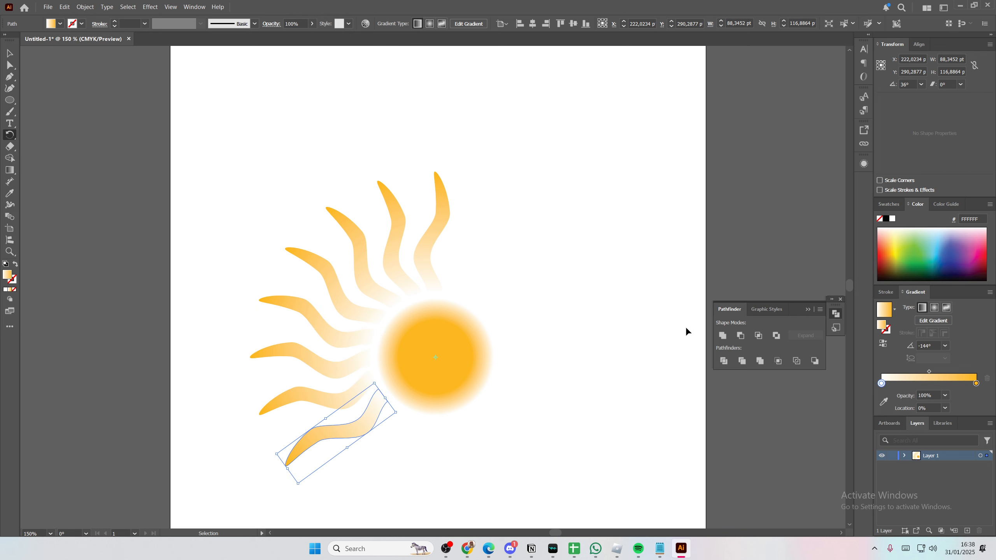
key(ctrl+d)
key(ctrl+d)
key(ctrl+d)
key(ctrl+d)
key(ctrl+d)
key(ctrl+d)
key(ctrl+d)
key(ctrl+d)
key(ctrl+d)
key(ctrl+d)
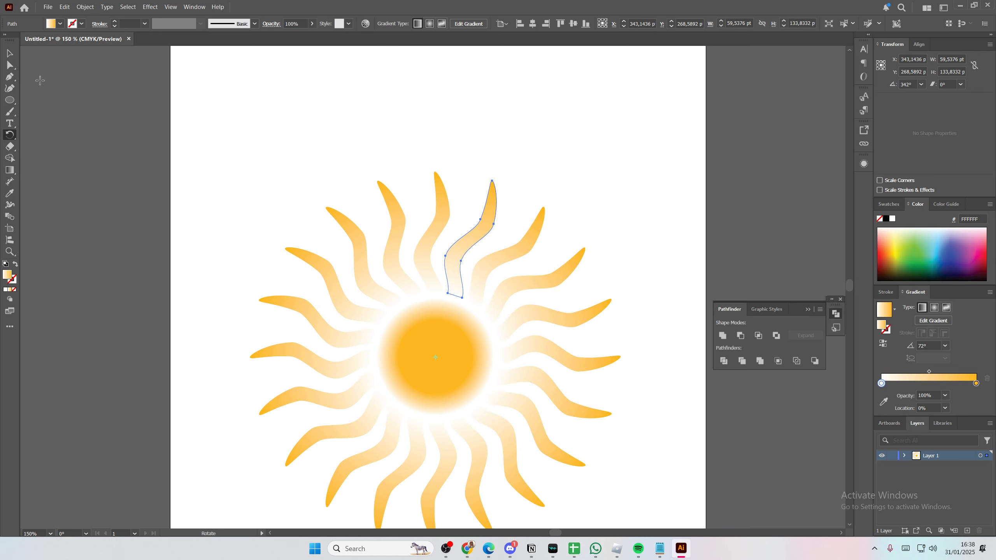
Select the circle and all rays and move the whole sun up about 70 pt so it fits on the artboard
click(9, 53)
click(196, 91)
drag(234, 108, 598, 493)
drag(560, 457, 559, 393)
click(185, 332)
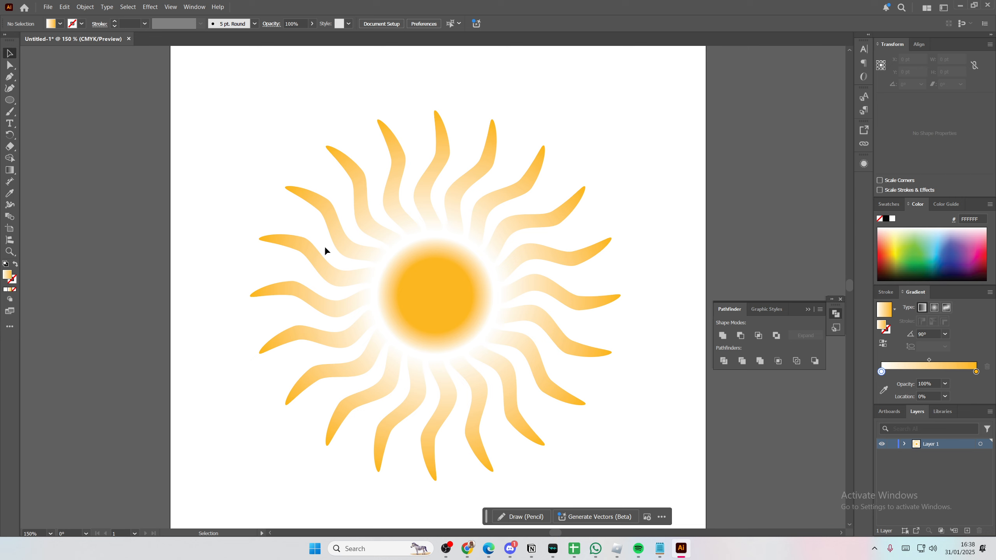
click(422, 306)
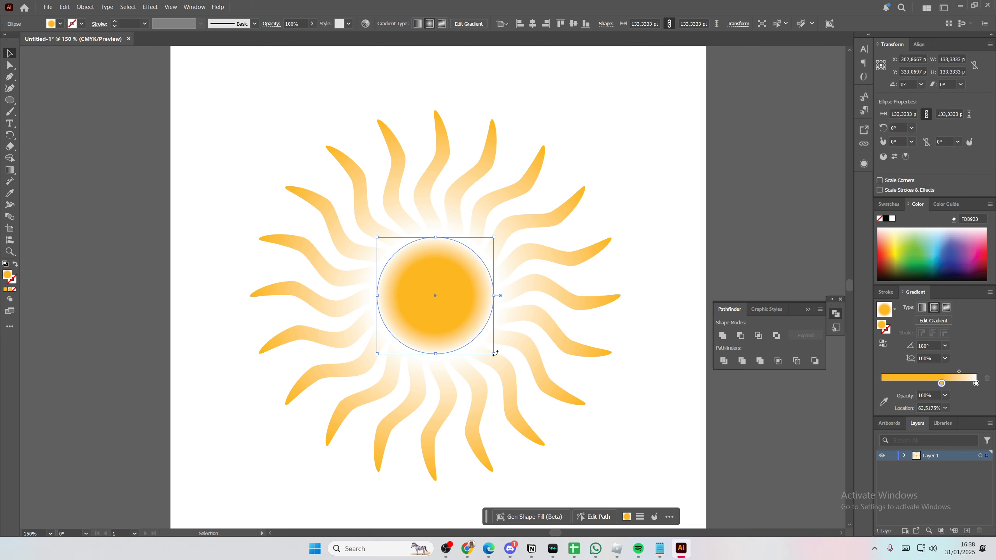
drag(495, 354, 526, 386)
click(644, 362)
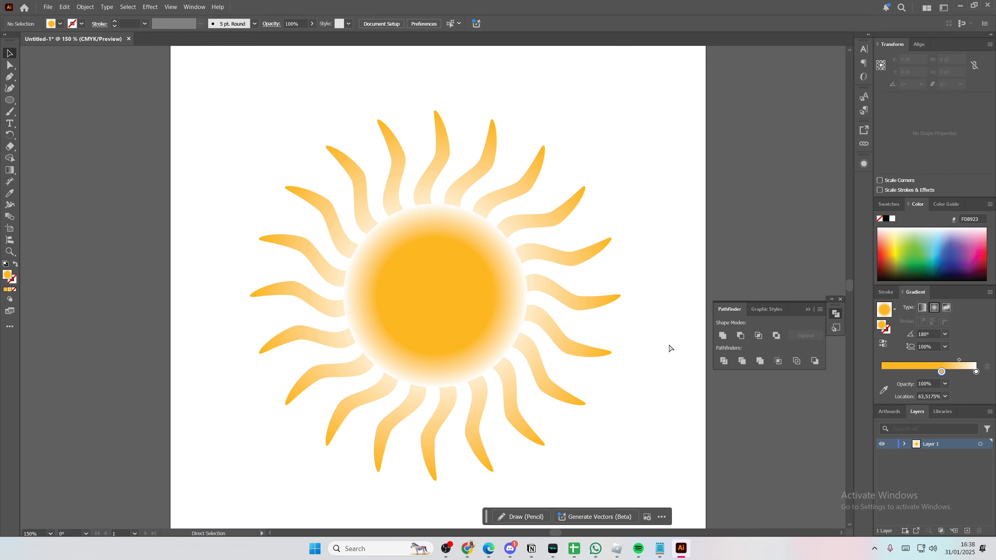
key(ctrl+z)
Enlarge the central circle slightly from its centre so its white edge just overlaps the inner ends of the rays
drag(494, 353, 502, 363)
click(603, 388)
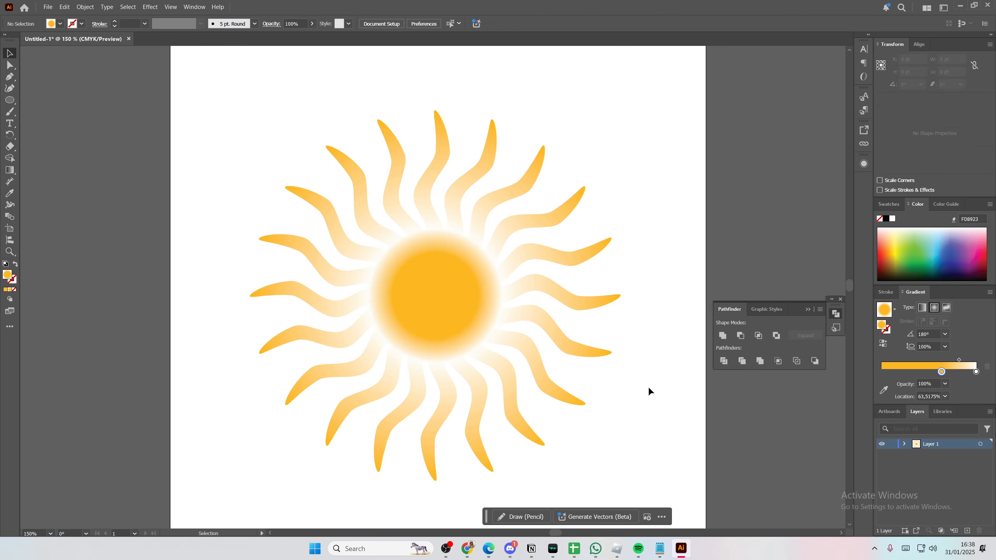